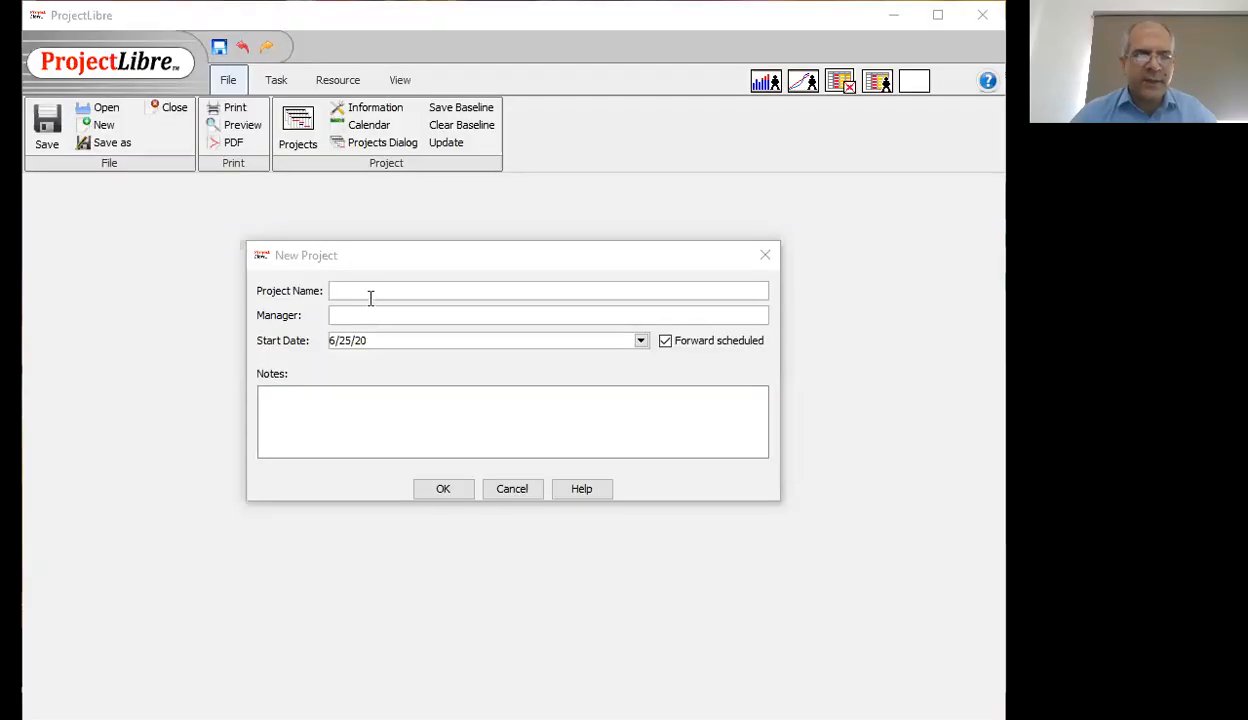
Create the new project named FastTracking
click(600, 428)
text(FastTracking)
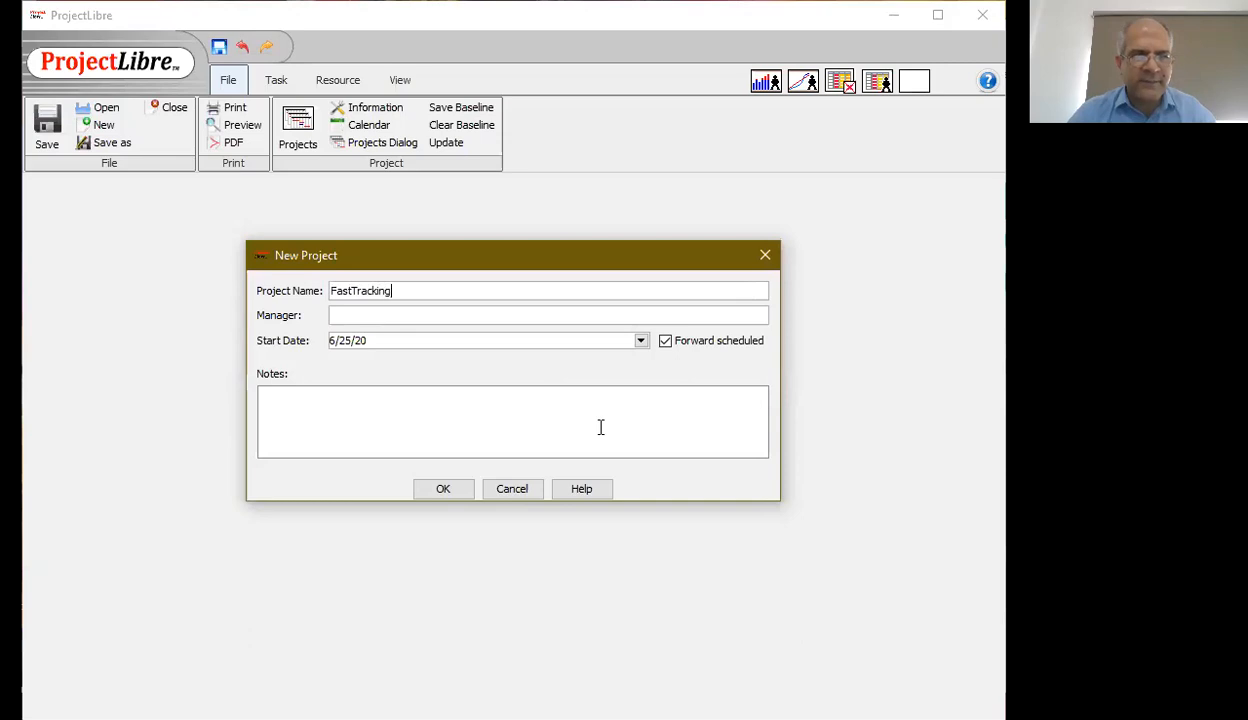
key(Return)
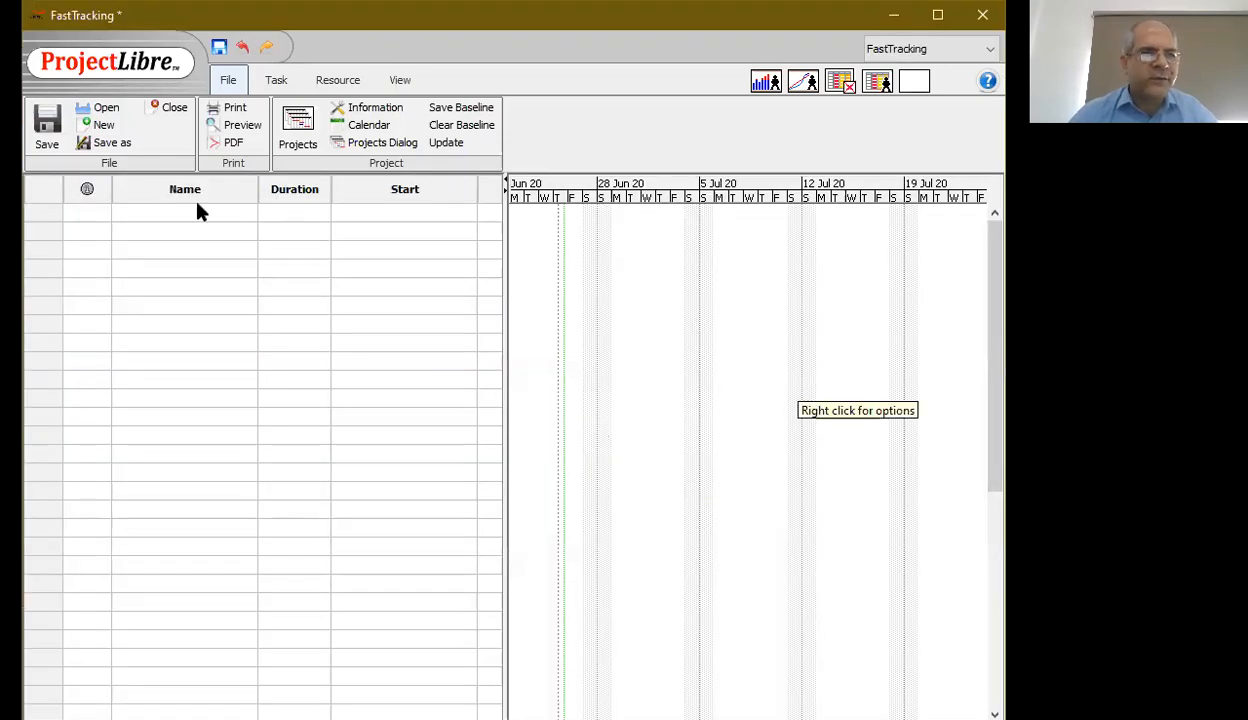
Add tasks A and B in the Name column
click(166, 211)
text(A)
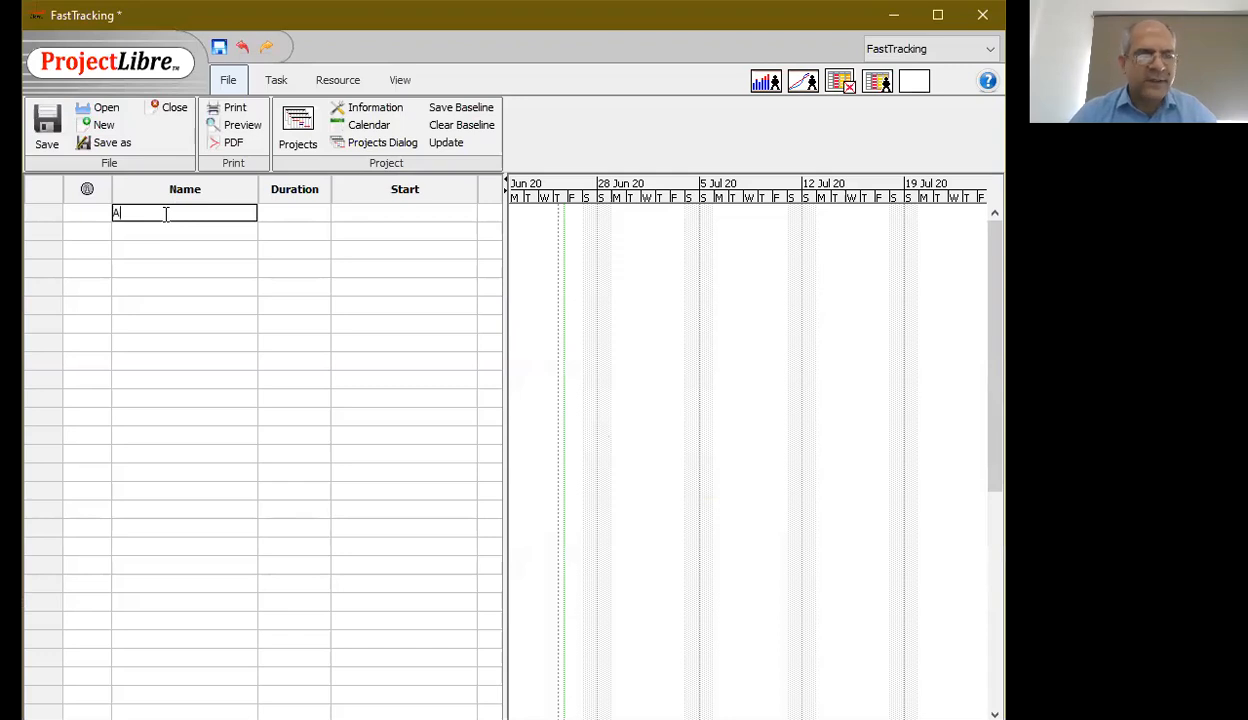
key(Return)
text(B)
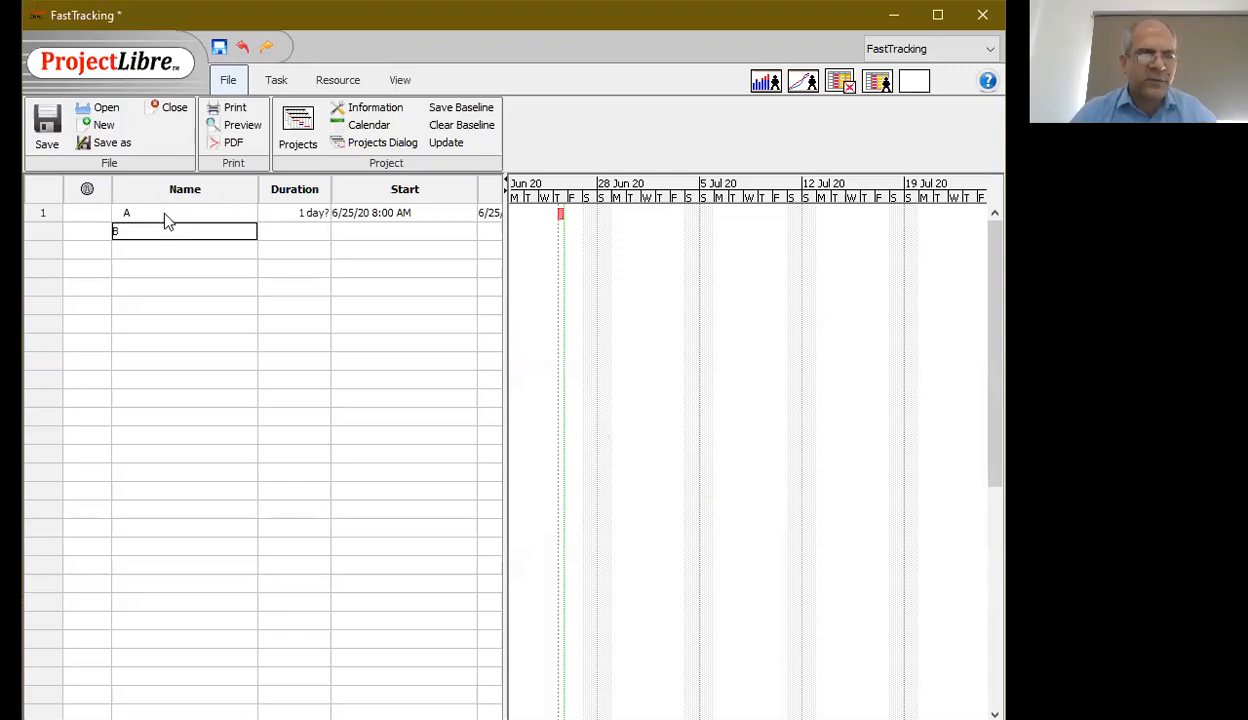
key(Return)
Give tasks A and B a duration of 10 days each
click(303, 212)
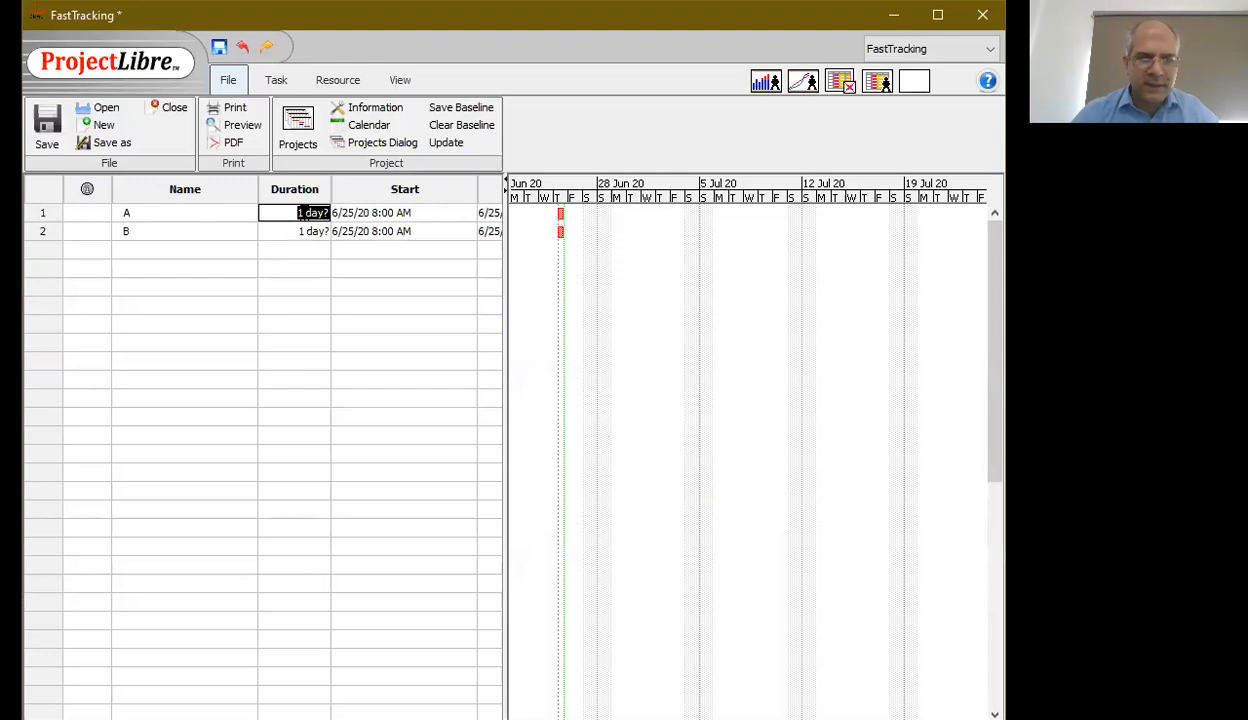
text(10)
key(Return)
text(1)
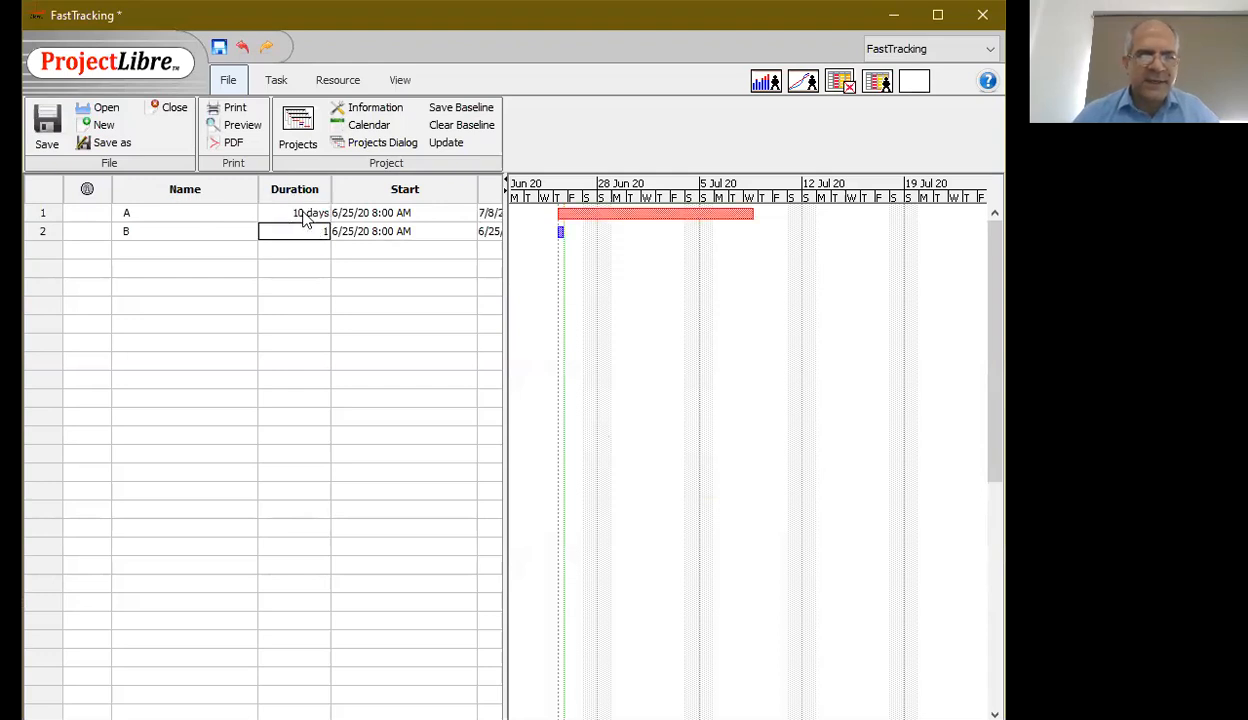
key(Return)
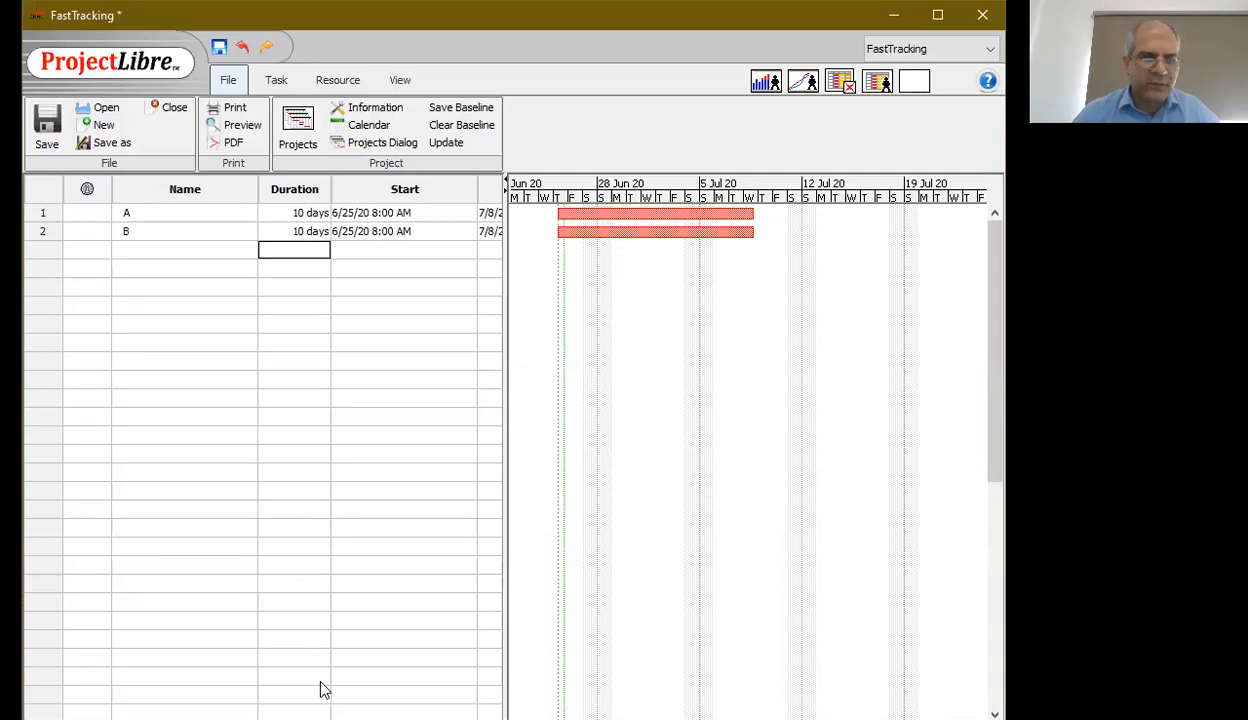
key(Up)
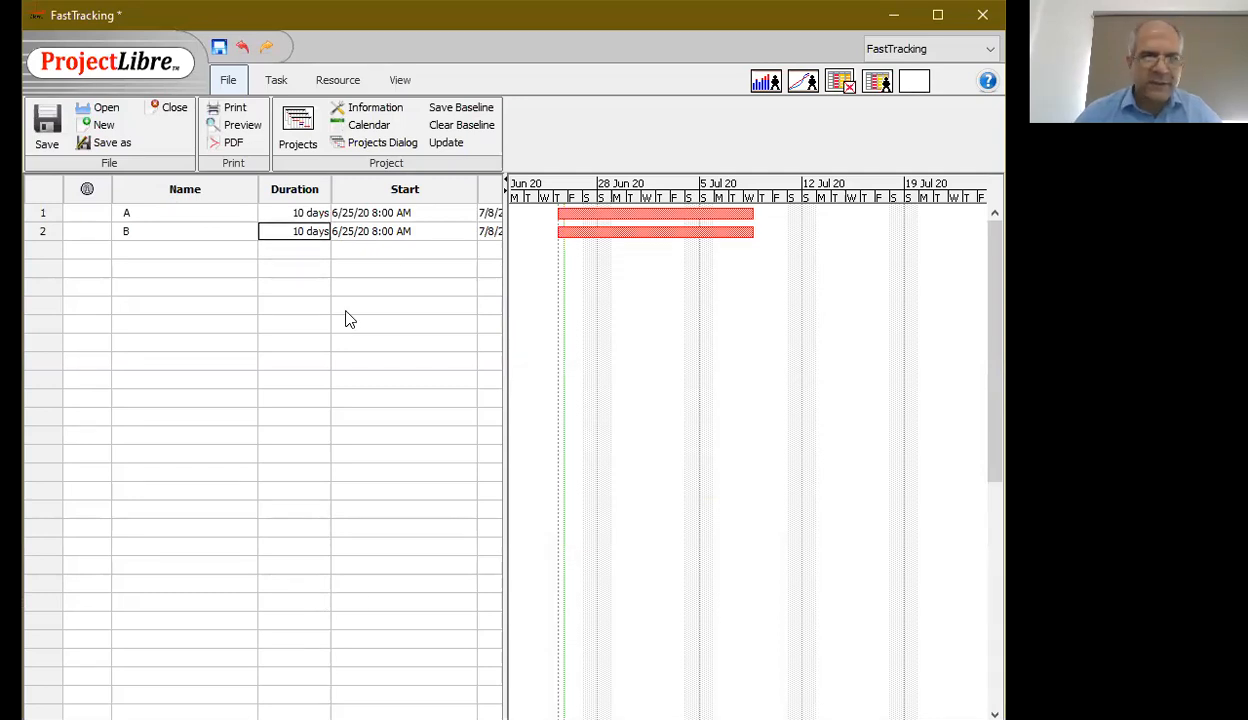
Enter 1 as task B's predecessor so B runs 7/9/20 to 7/22/20 after A
key(Tab)
key(Tab)
key(Tab)
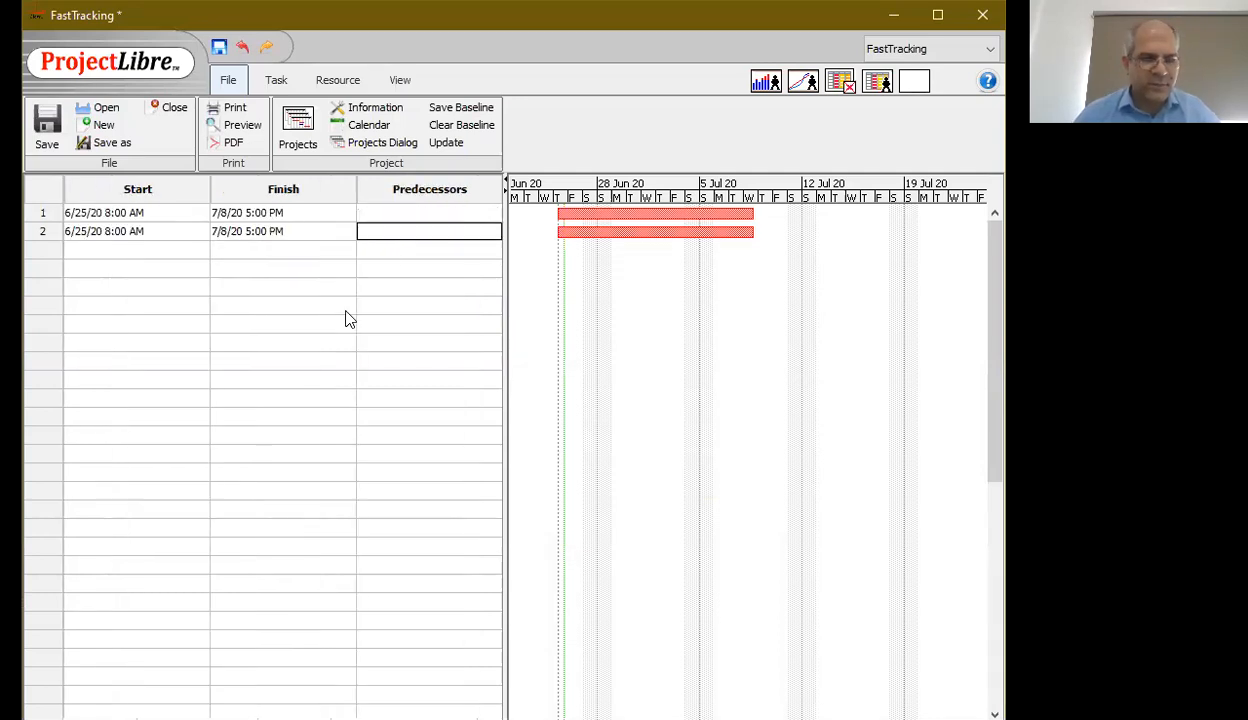
text(1)
key(Return)
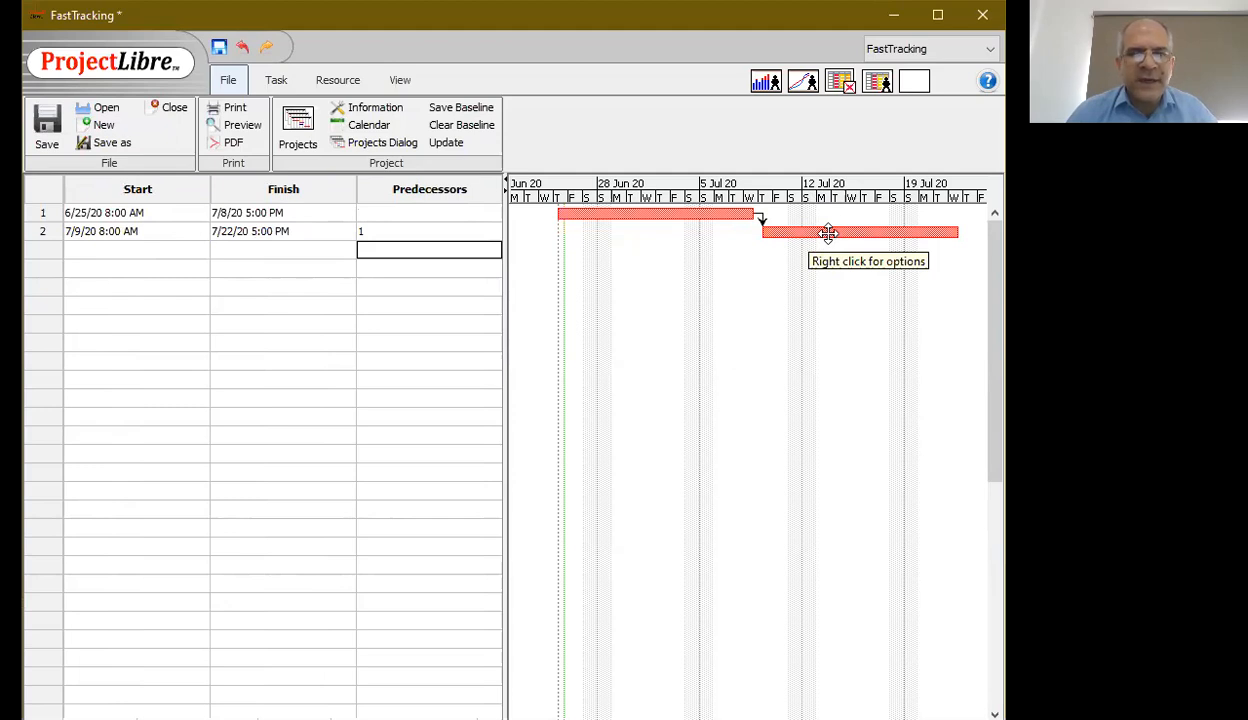
Try dragging task B's bar earlier, then clear the 1 from its Predecessors cell
mouse_move(829, 234)
mouse_down()
mouse_move(762, 240)
mouse_move(773, 231)
mouse_up()
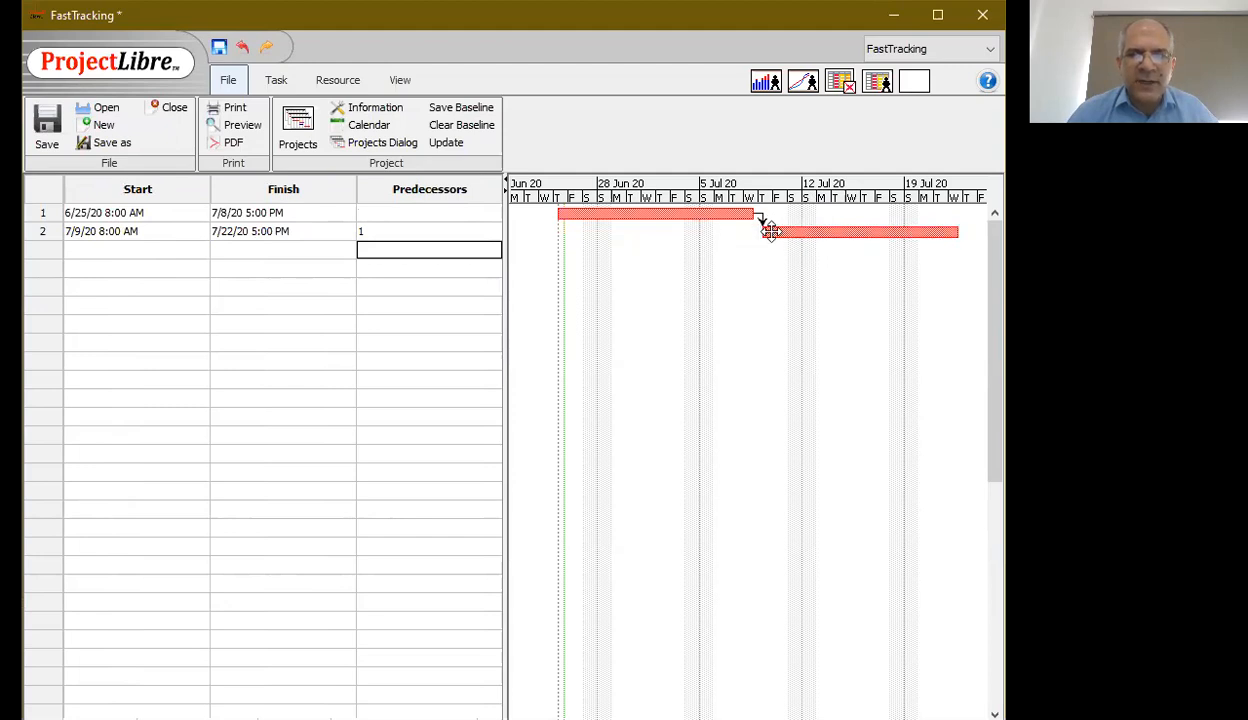
drag(773, 231, 737, 232)
click(427, 231)
key(BackSpace)
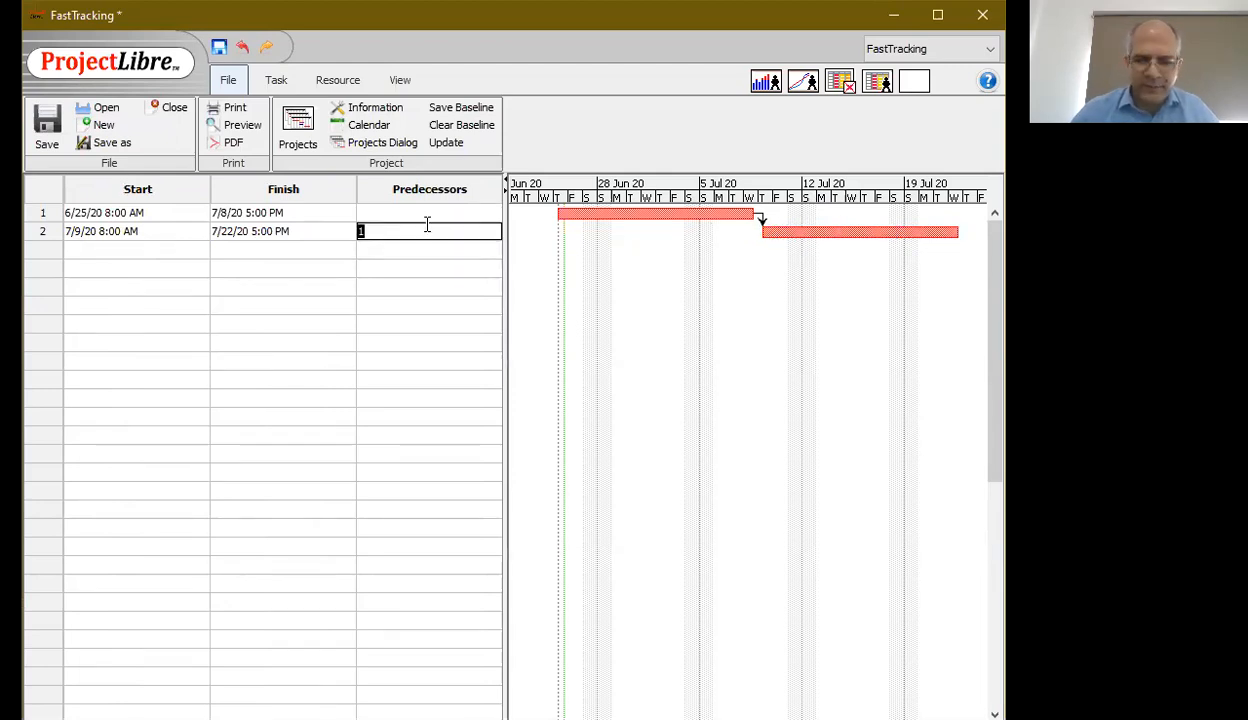
key(Return)
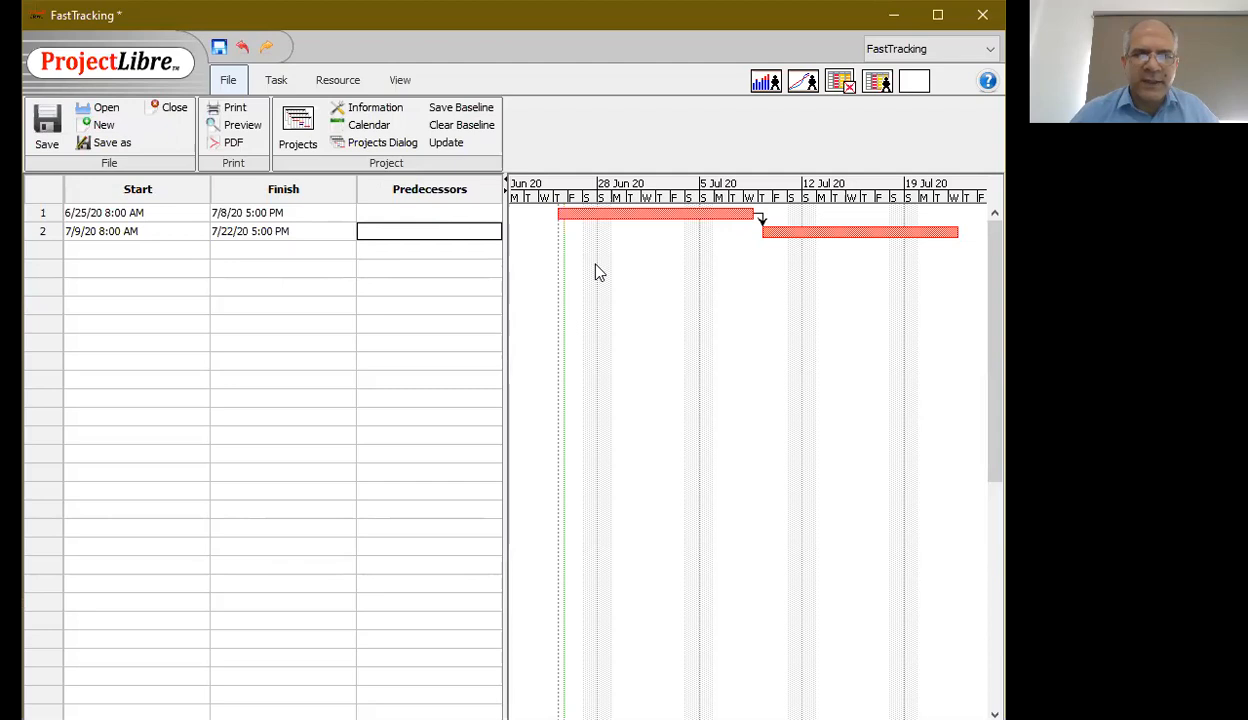
click(452, 250)
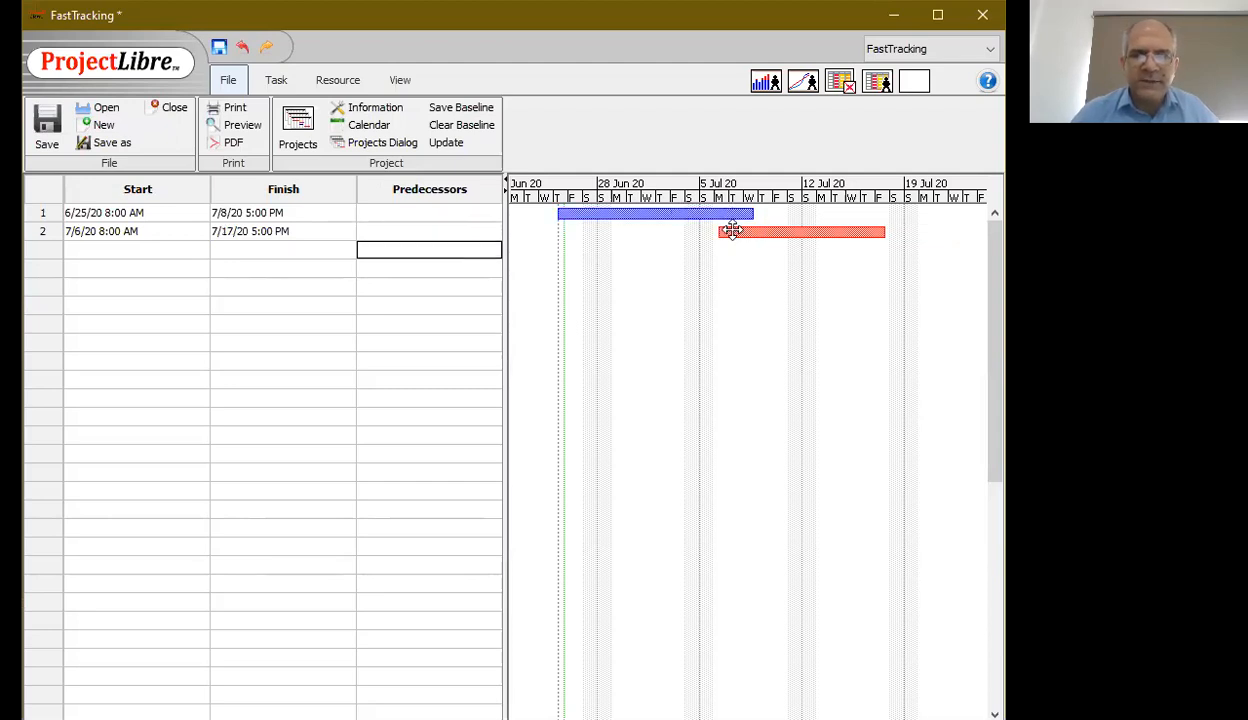
Drag task B's Gantt bar left to start 7/2/20, overlapping task A
mouse_move(735, 233)
mouse_down()
mouse_move(801, 230)
mouse_move(693, 234)
mouse_up()
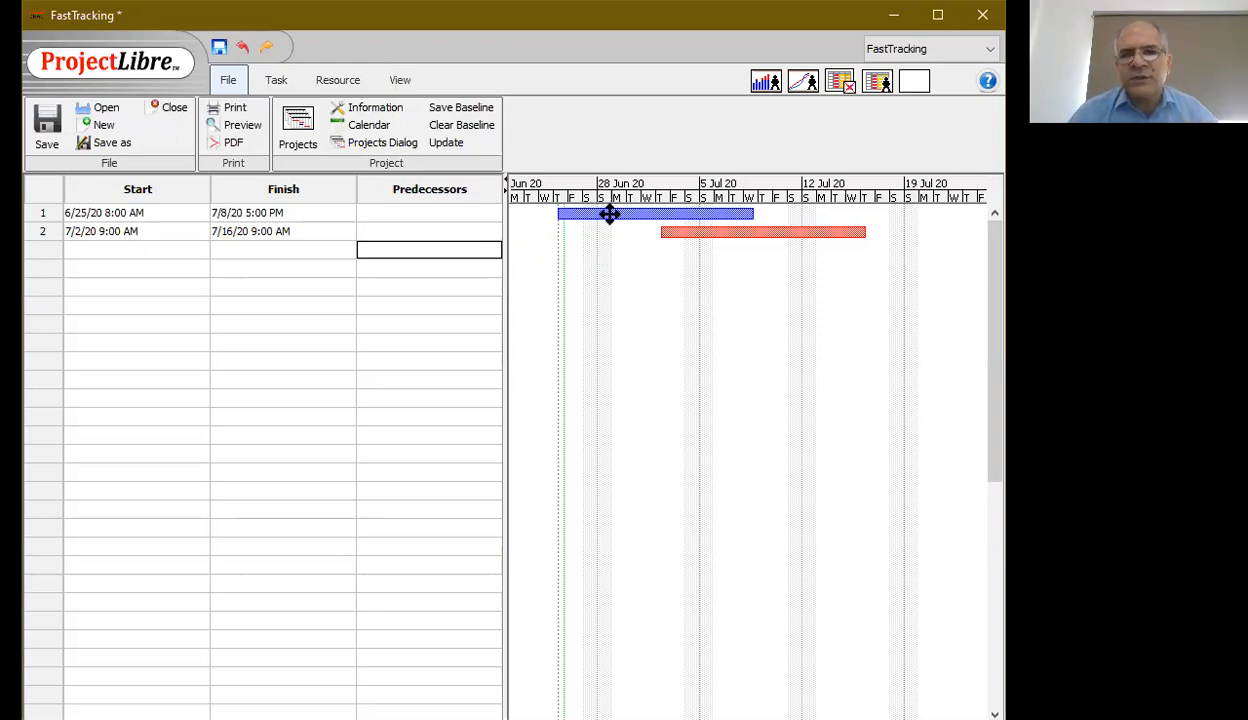
Enter 1 in row 2's Predecessors cell, restoring the finish-to-start link to task A
click(400, 232)
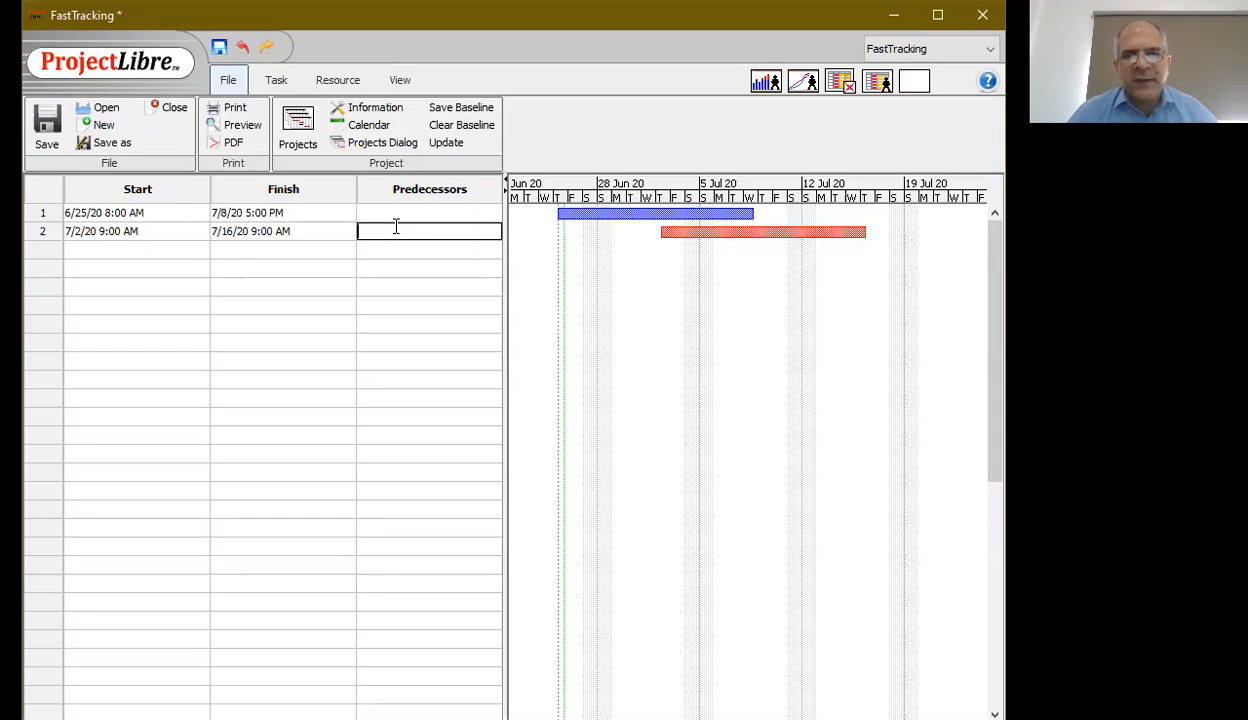
text(1FS)
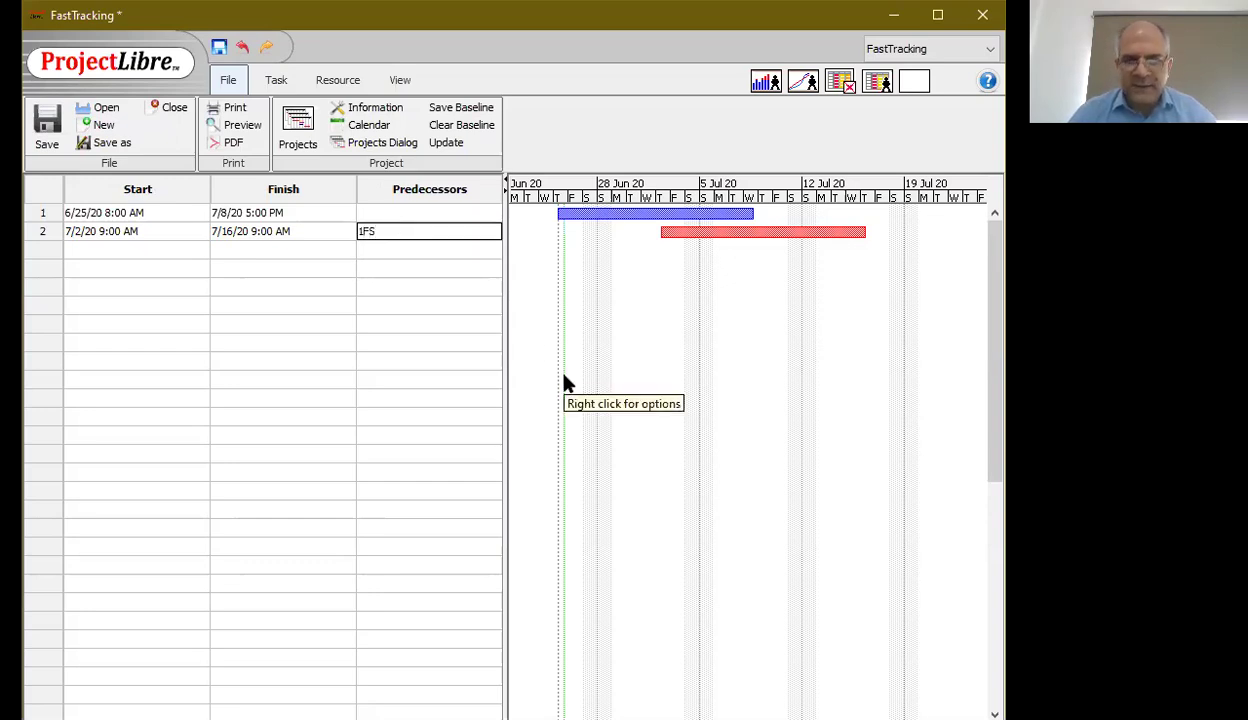
key(Return)
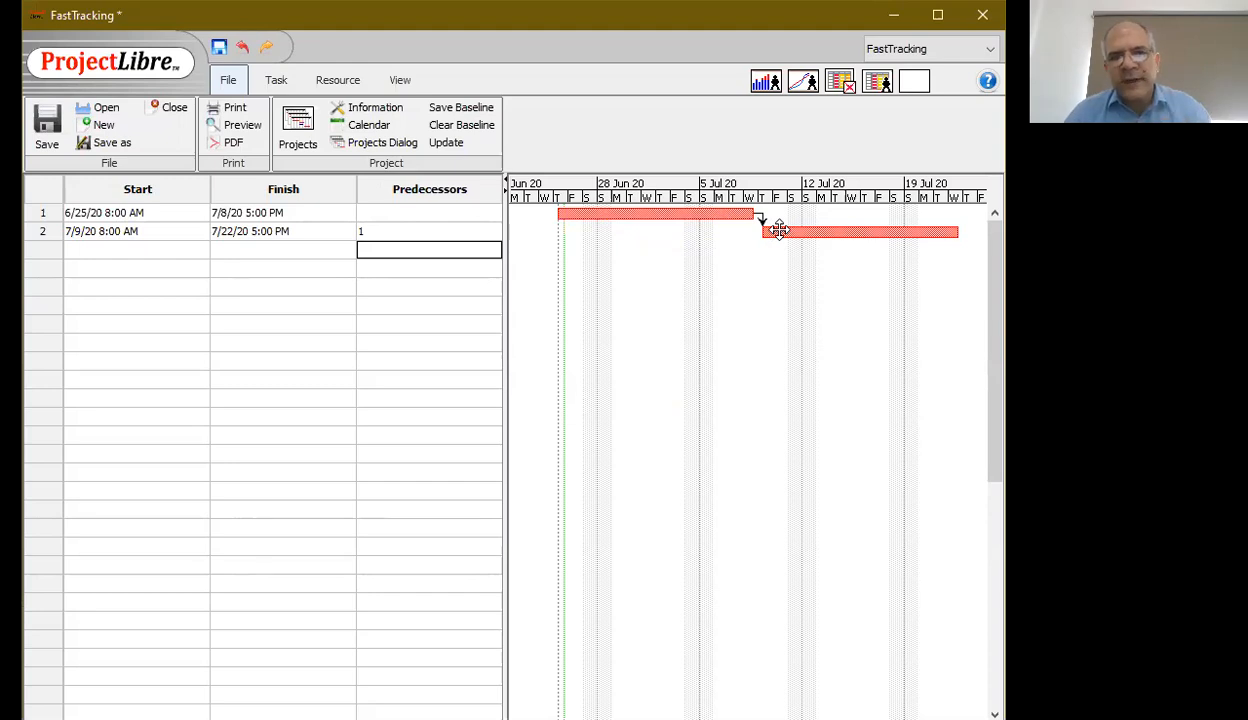
Change row 2's predecessor entry from 1 to 1SS so B runs 7/2/20–7/16/20
click(404, 231)
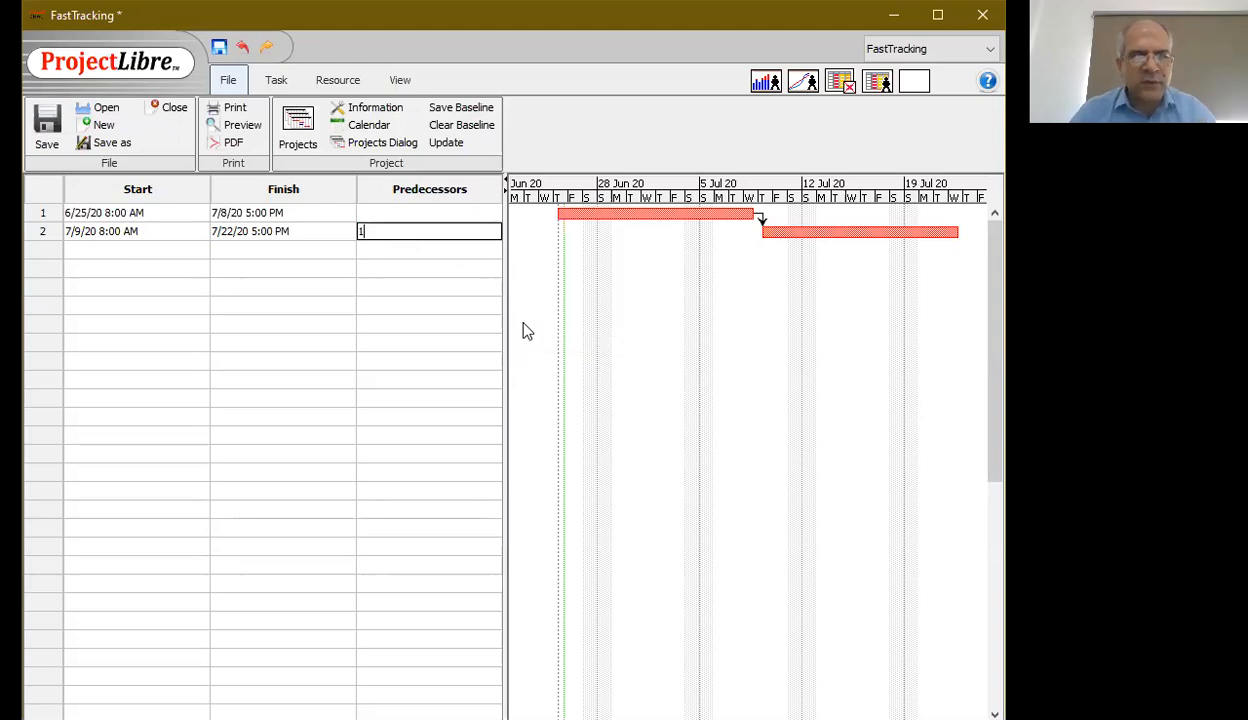
text(SS)
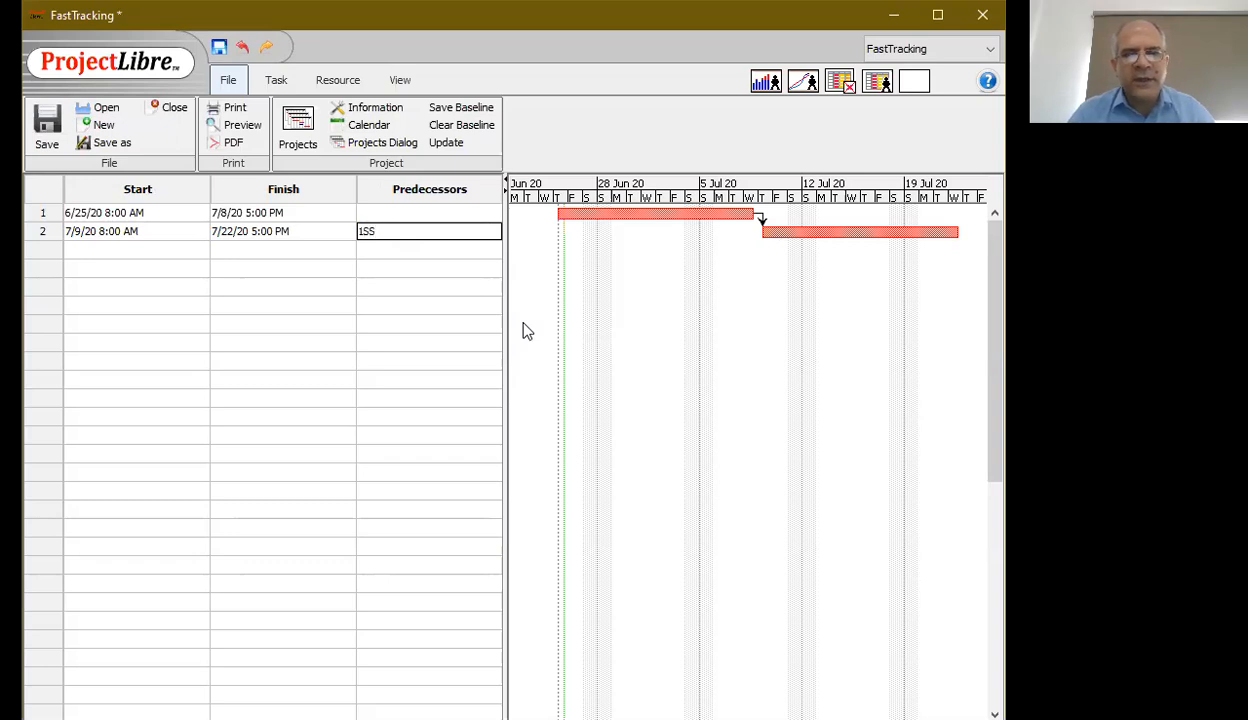
key(Return)
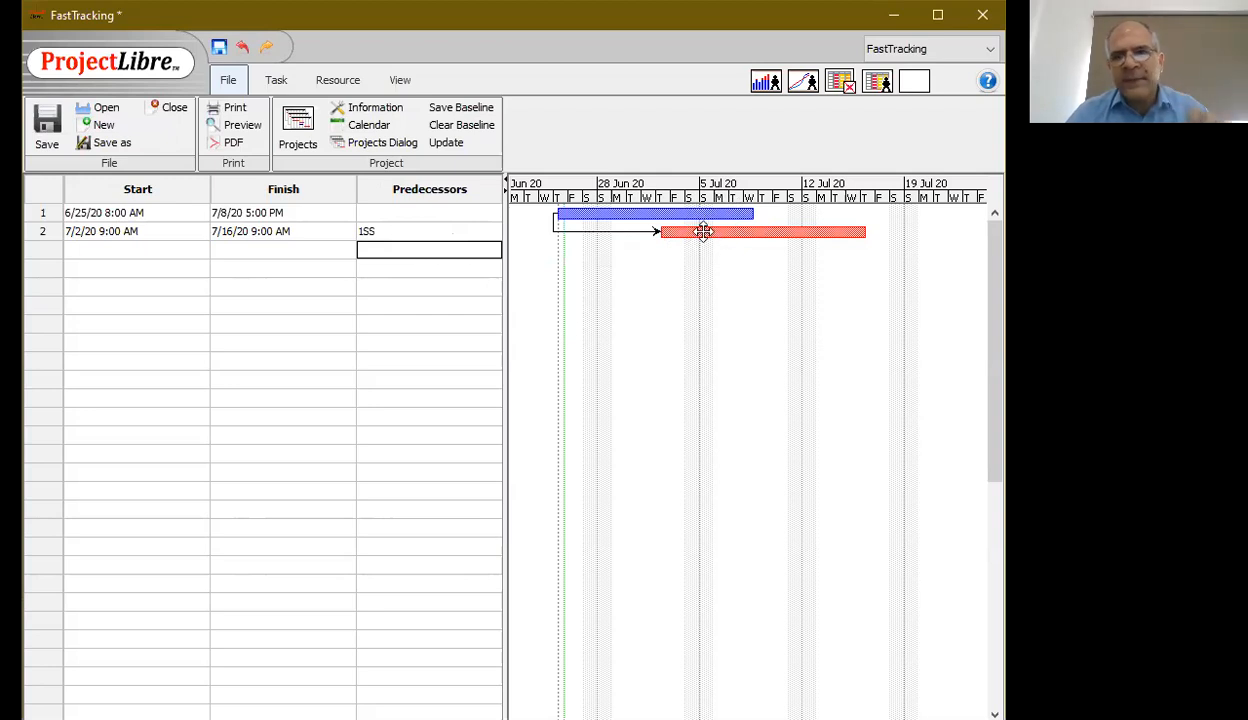
mouse_move(624, 228)
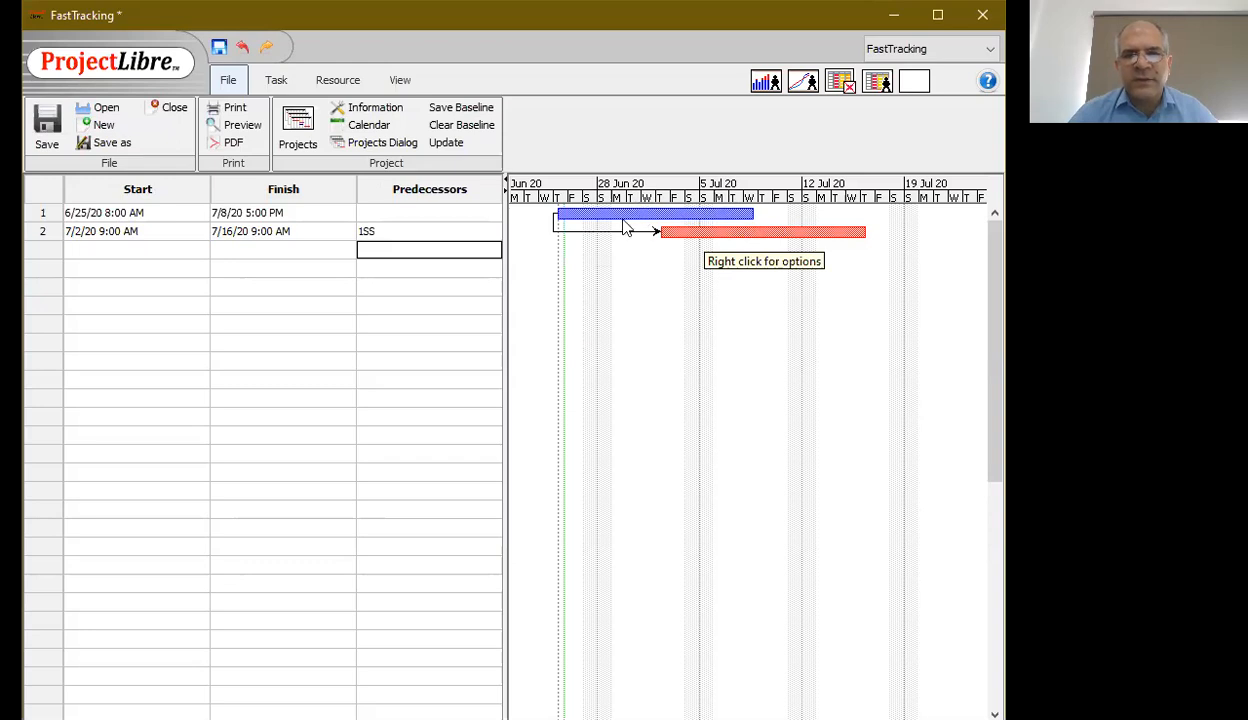
Clear row 2's Predecessors cell, then re-enter 1SS for a start-to-start link
double_click(430, 231)
key(Delete)
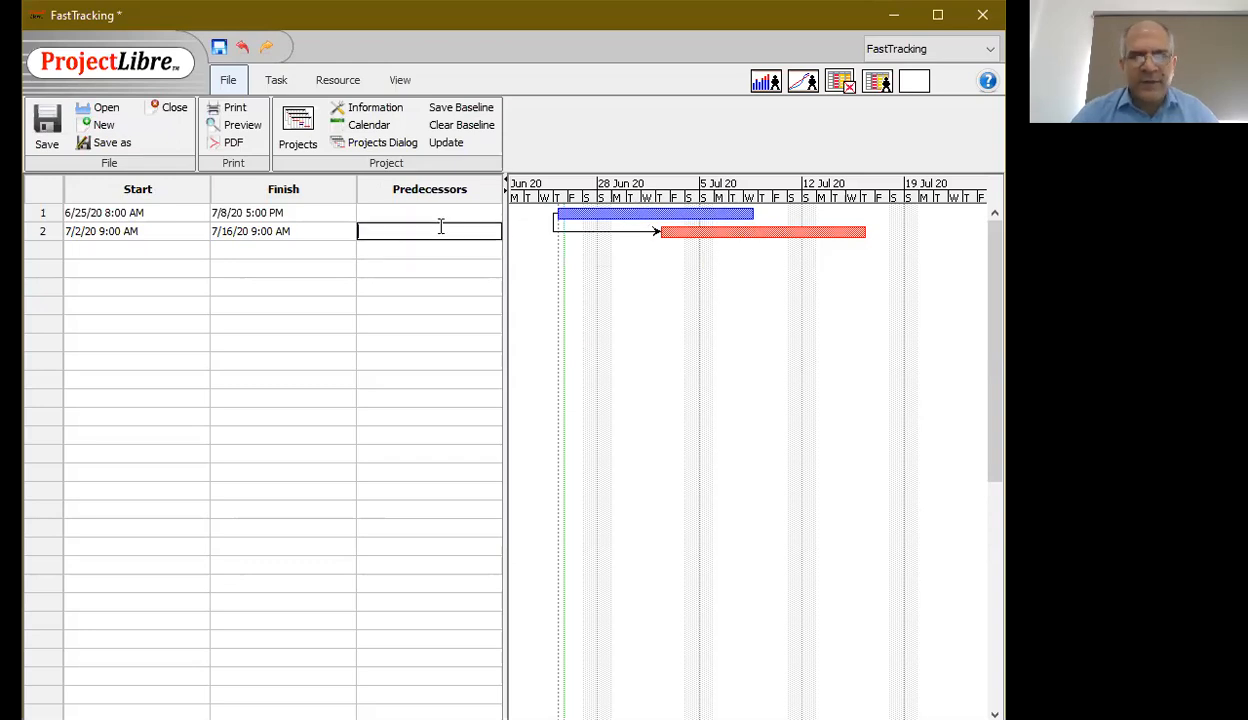
key(Return)
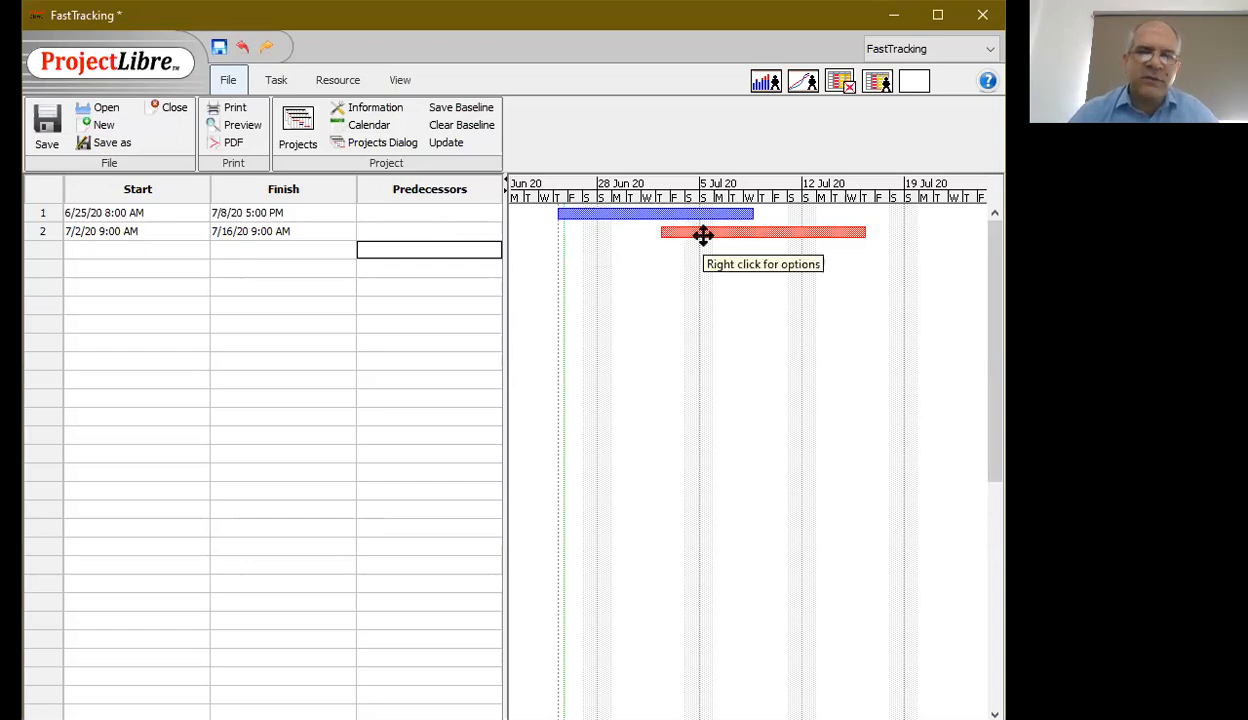
click(405, 233)
text(1)
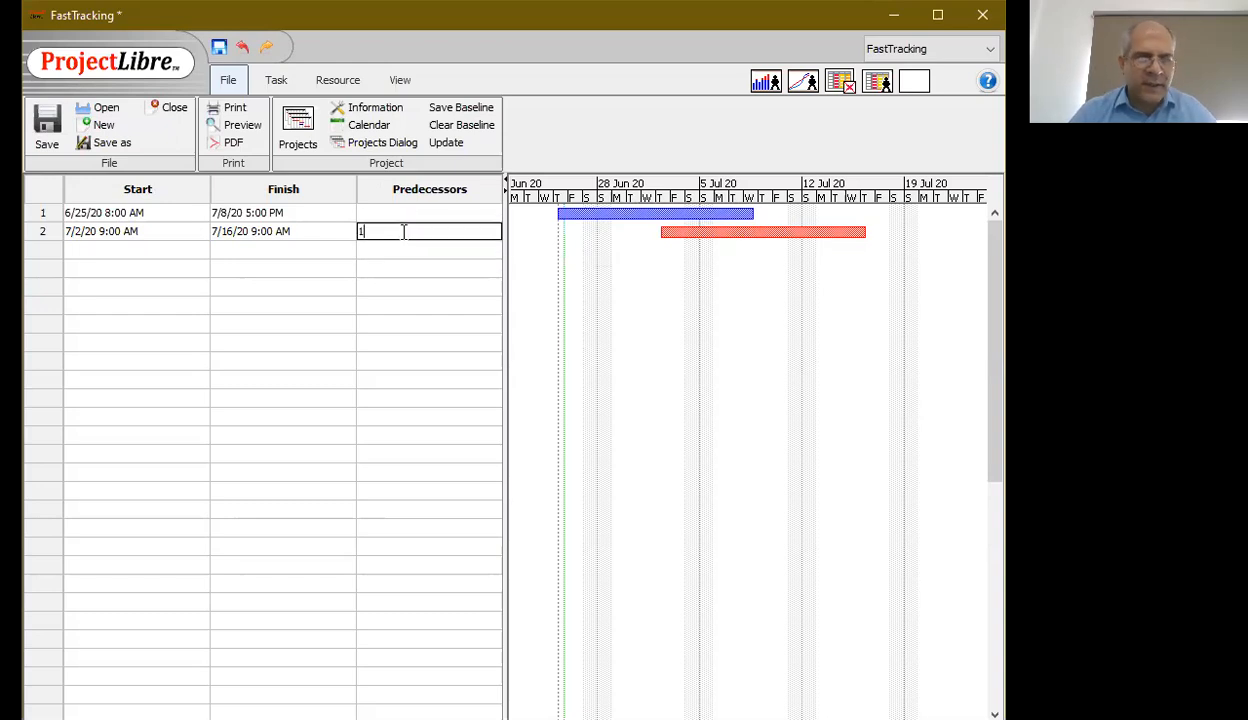
text(SS)
key(Return)
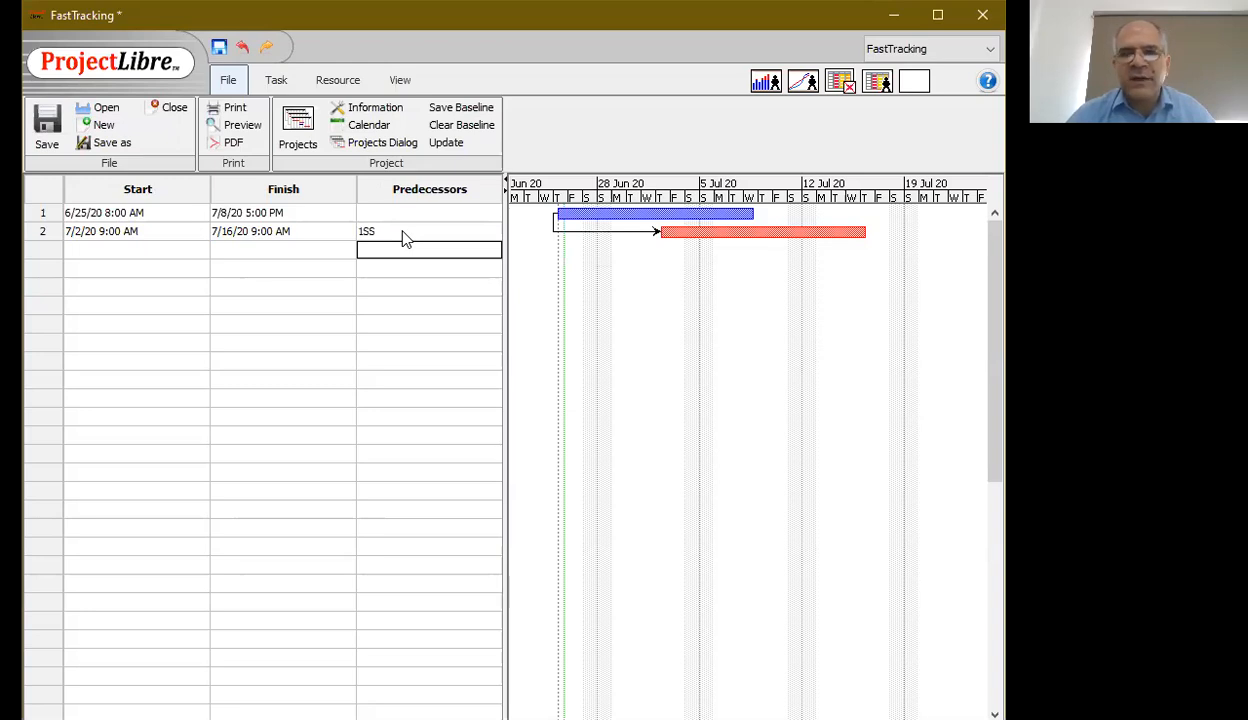
Replace the entry with 1FS, 1FF, 1SF in turn, ending back on 1SS
double_click(405, 234)
text(1)
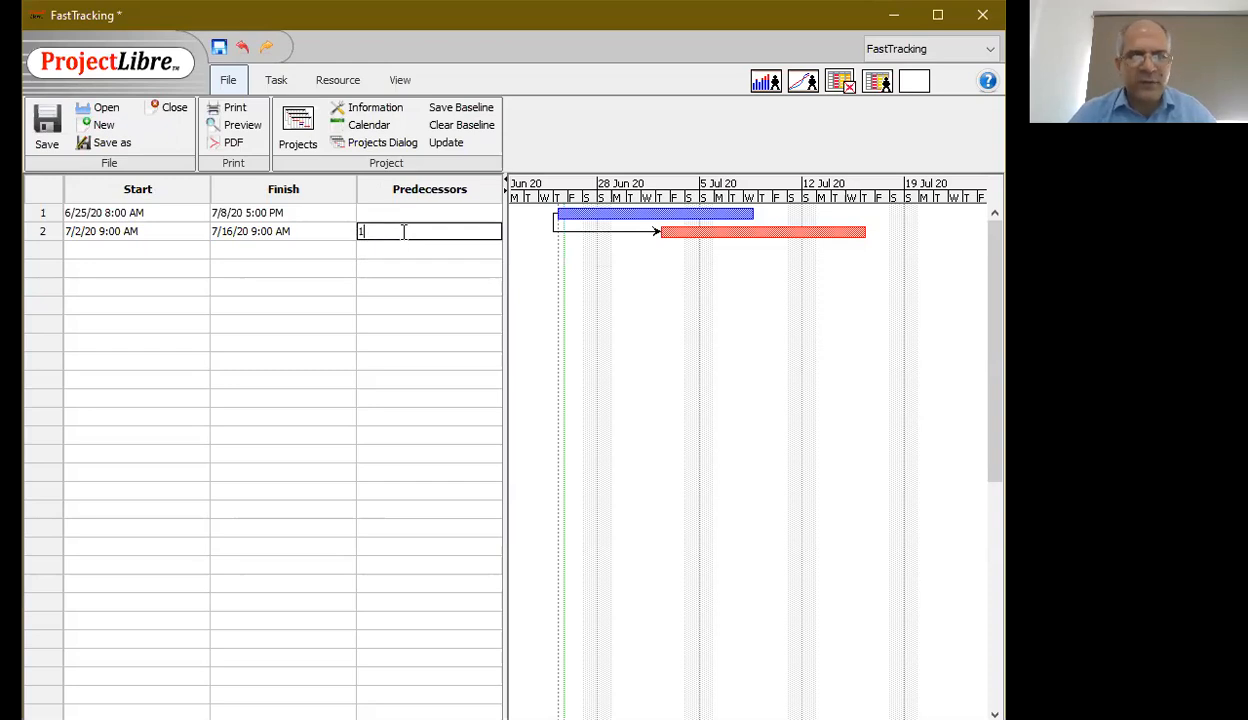
text(FS)
key(Return)
click(405, 237)
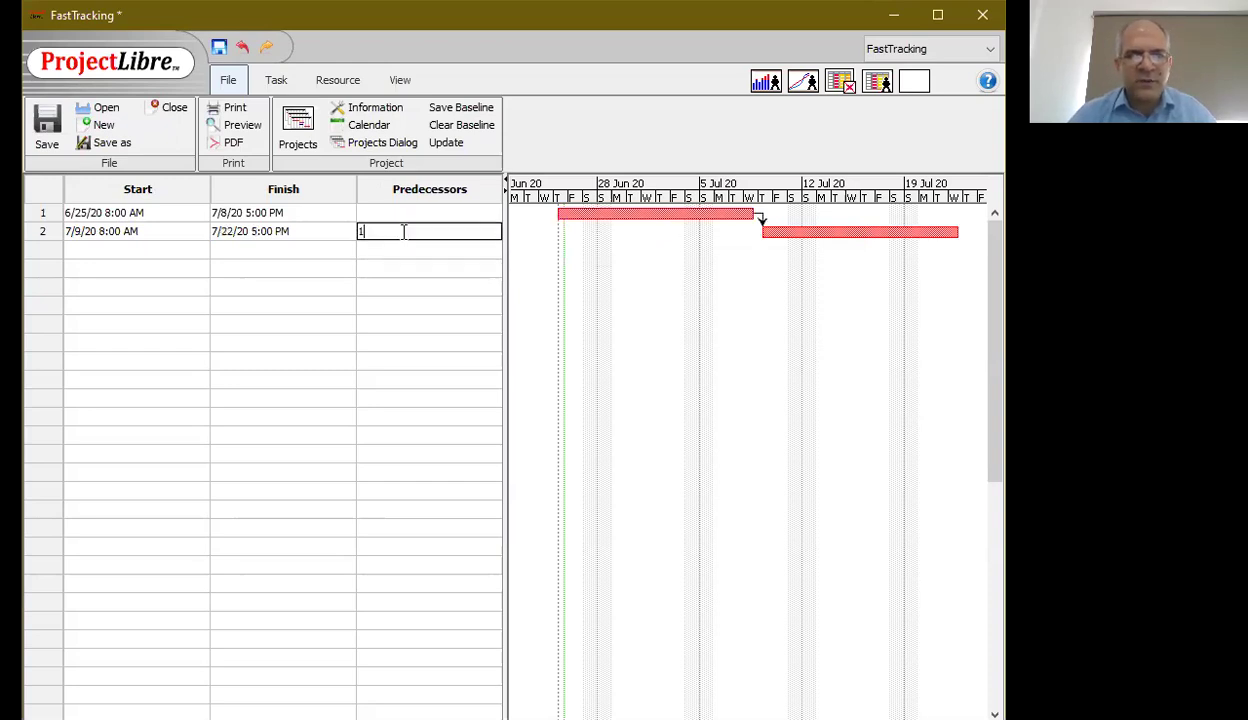
text(FF)
key(Return)
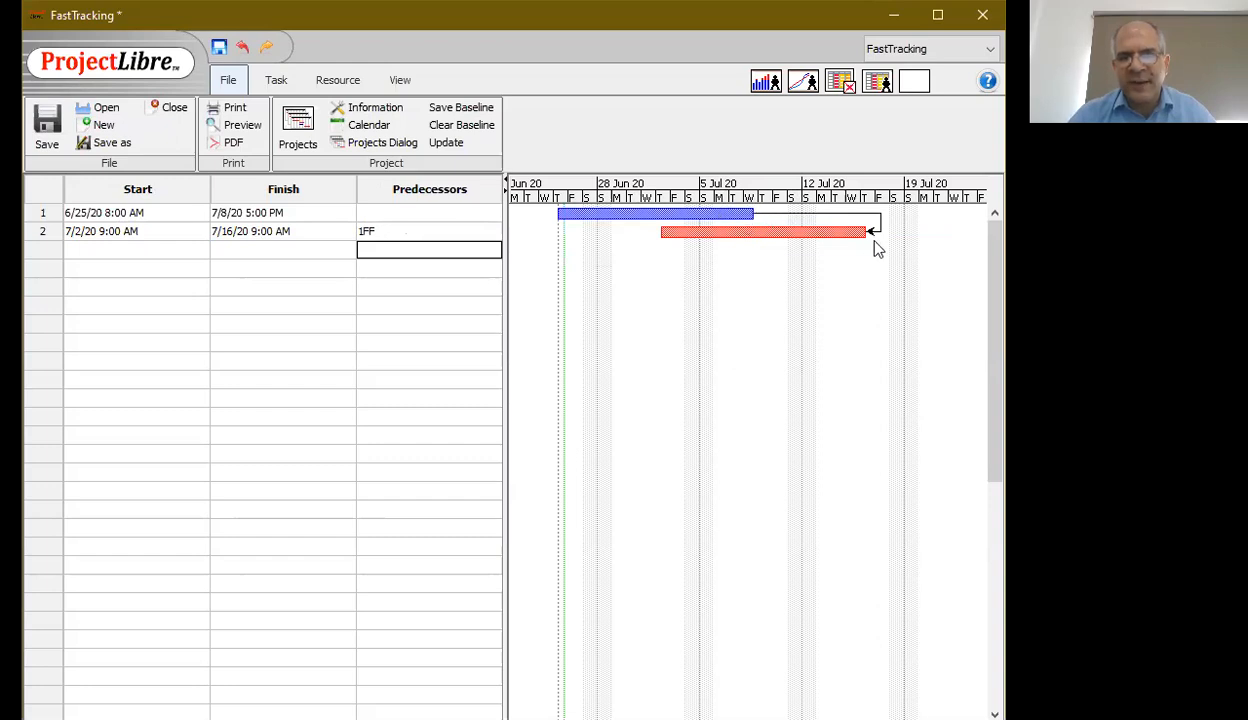
double_click(380, 231)
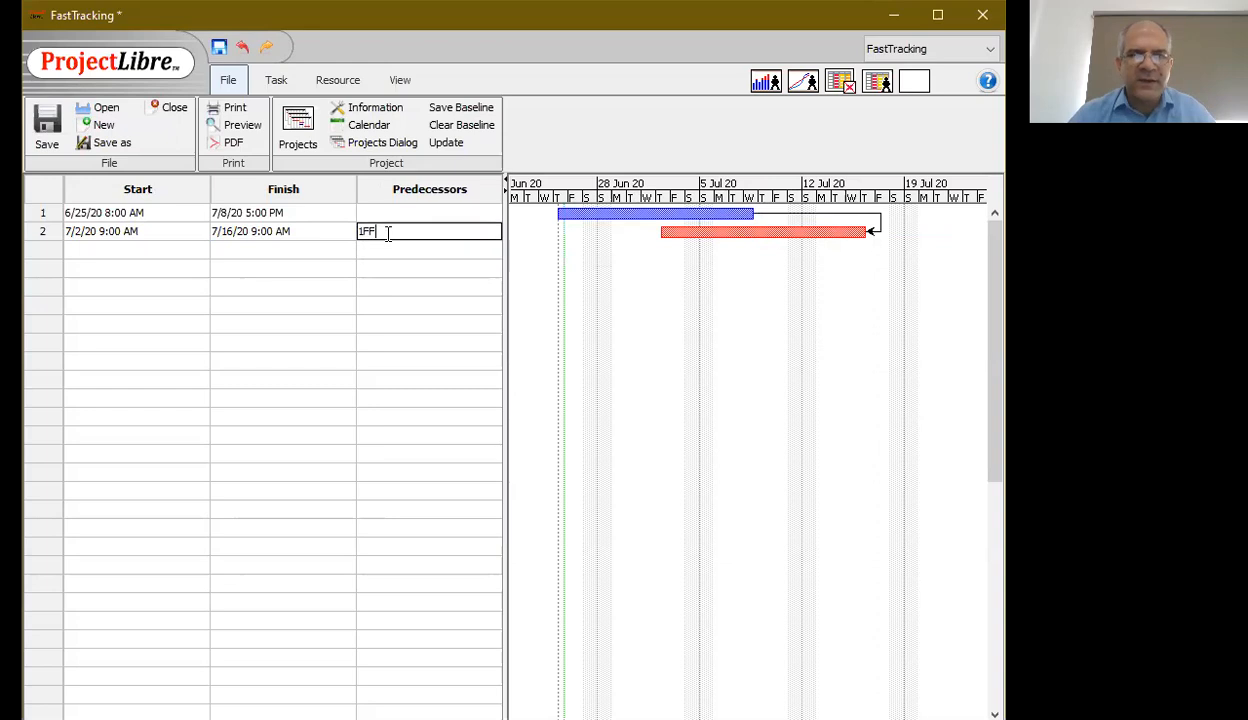
text(1)
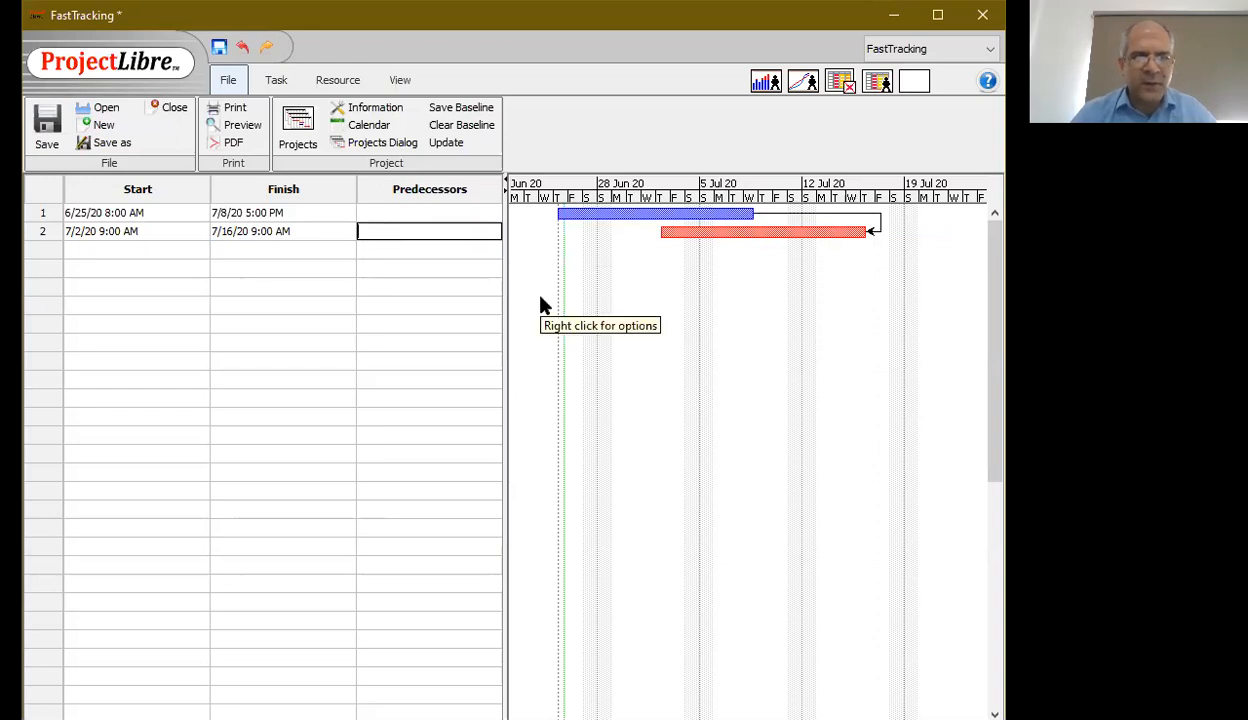
text(SF)
key(Return)
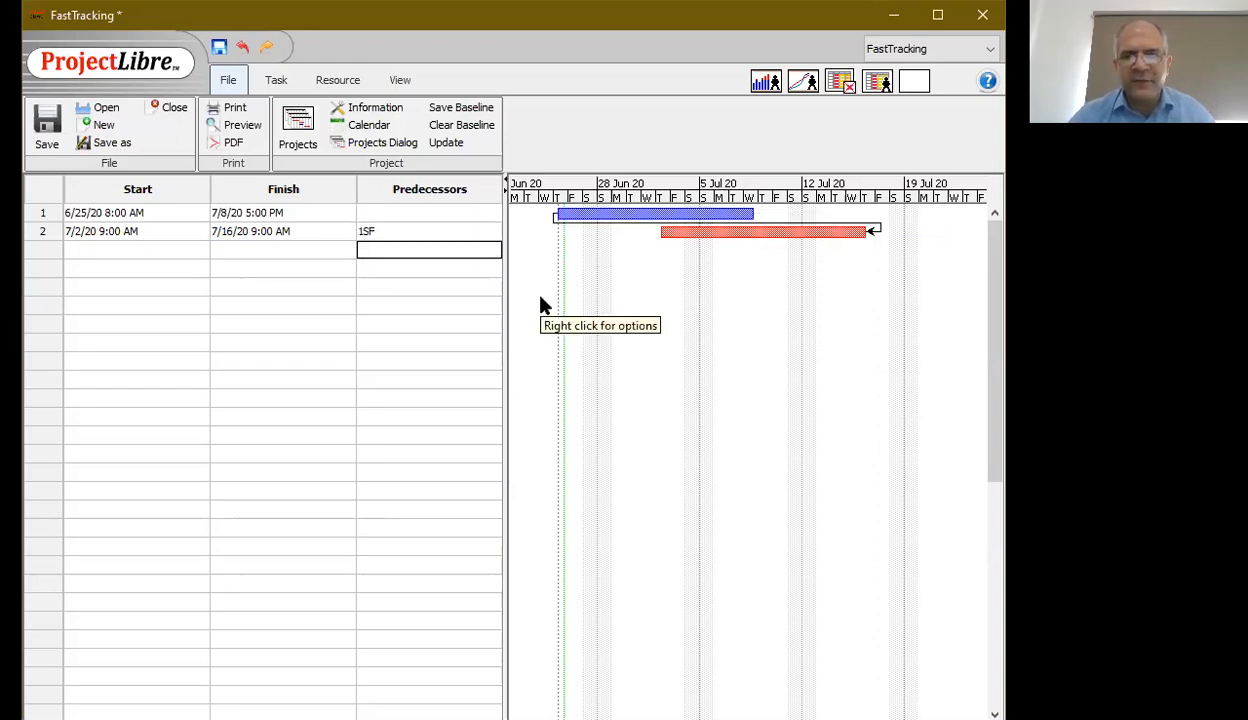
double_click(417, 231)
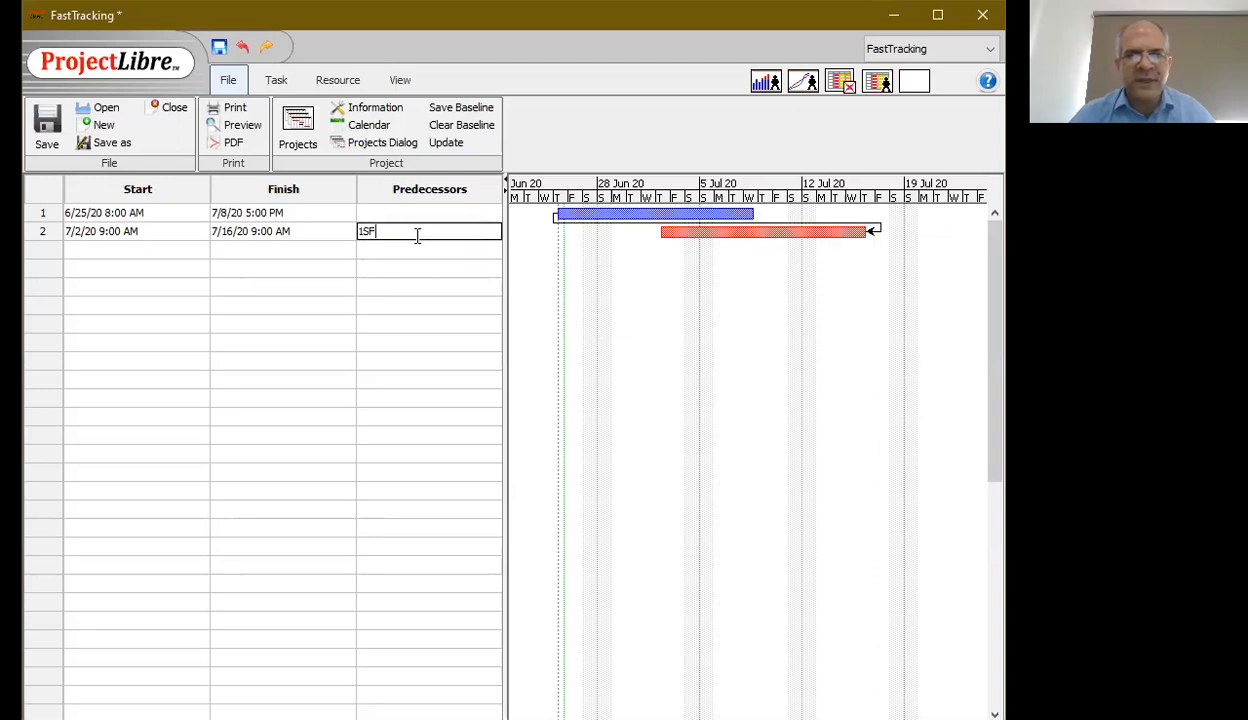
text(1SS)
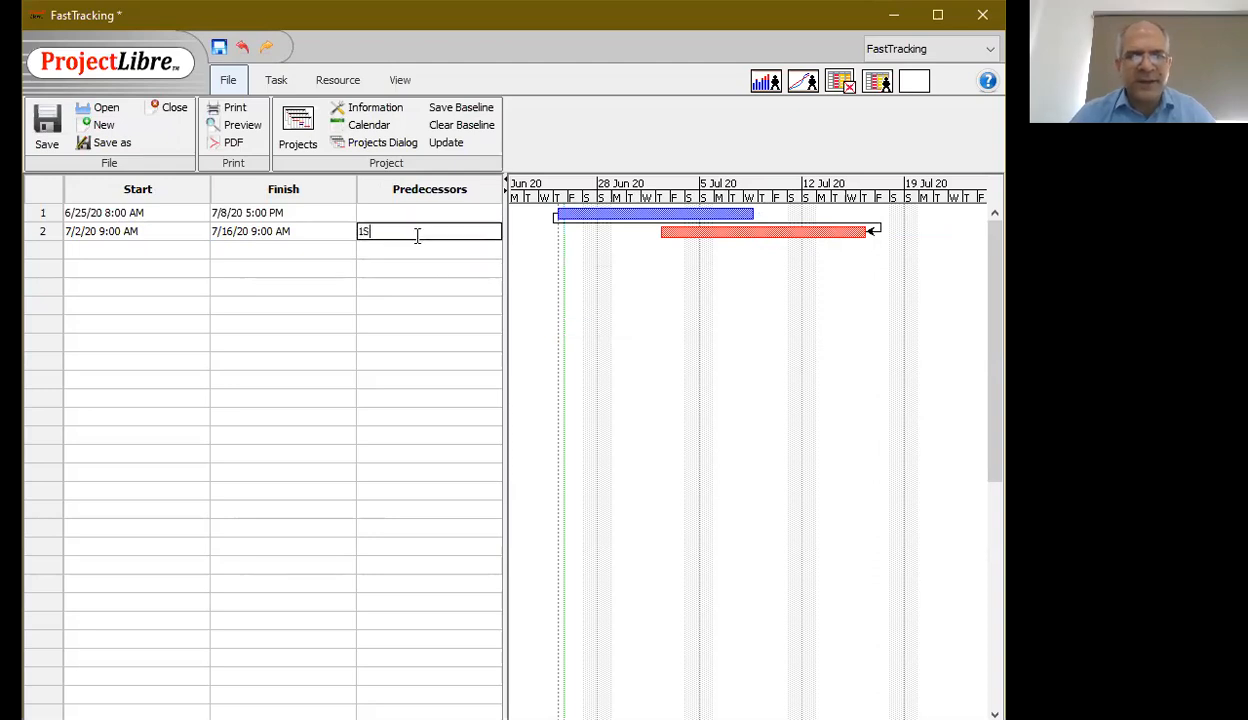
key(Return)
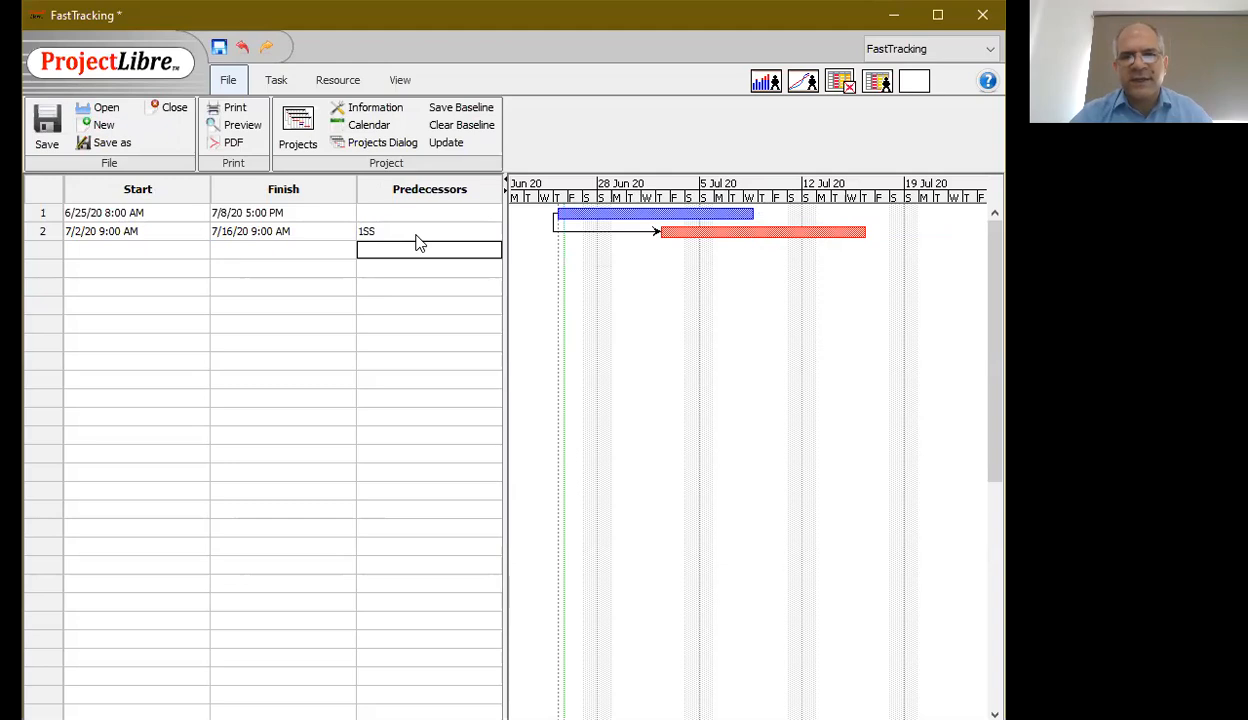